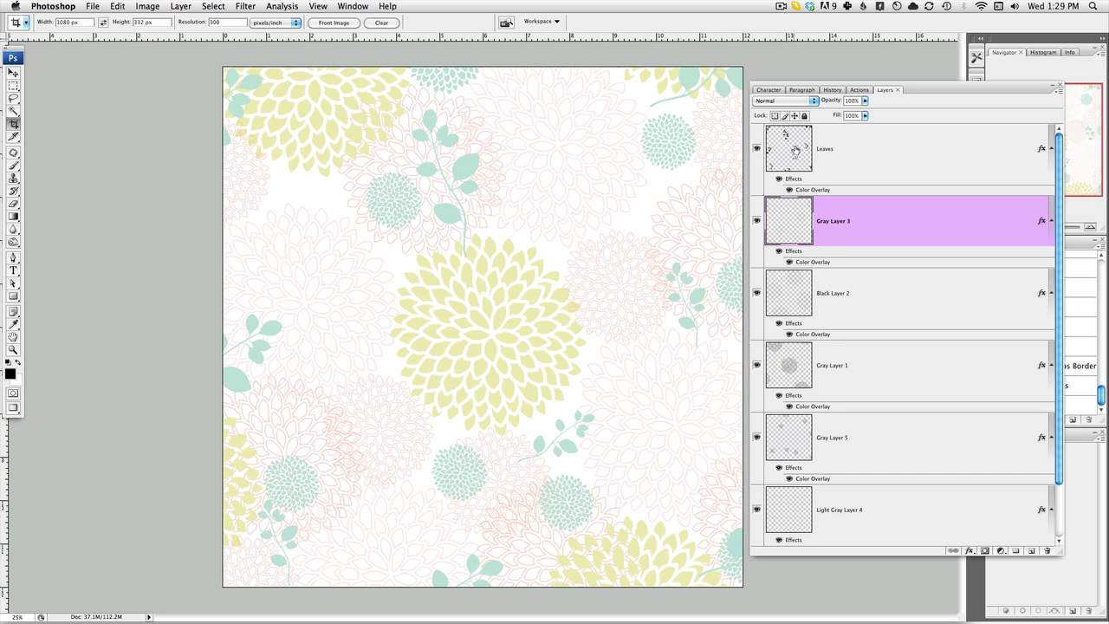
Examine the overlay color of the Leaves layer in its Color Overlay style settings.
click(796, 149)
double_click(802, 142)
drag(839, 215, 505, 156)
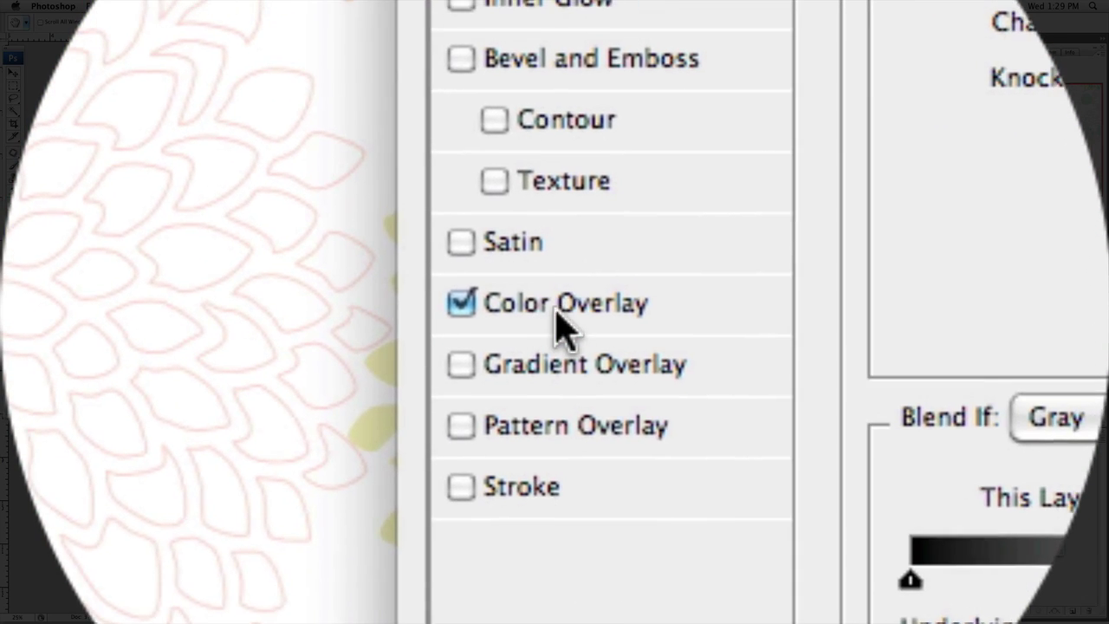
click(562, 325)
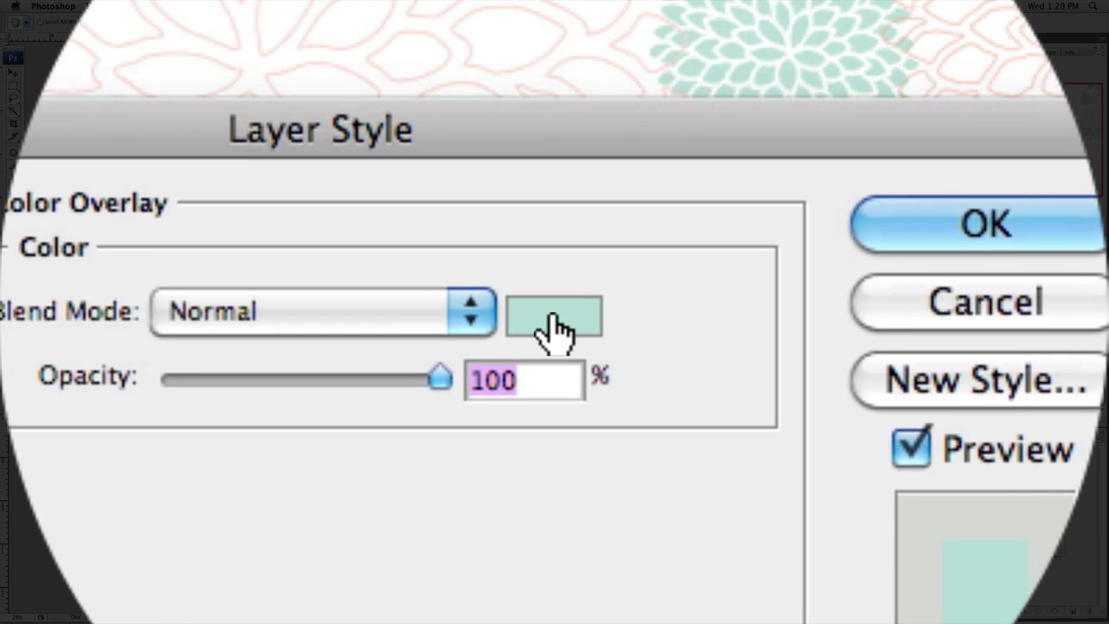
click(553, 319)
drag(819, 373, 495, 174)
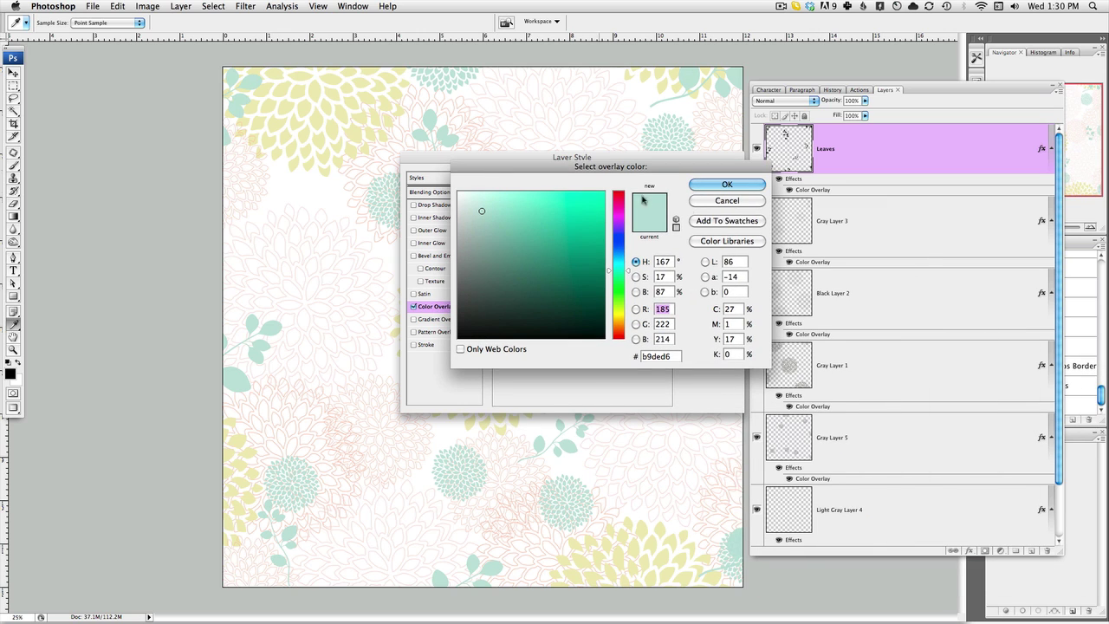
click(706, 203)
click(709, 178)
key(c)
Browse for a file to open and go from the Desktop through the 082611-Kwap40 folder to 082611-Kwap40-Finals.
click(92, 6)
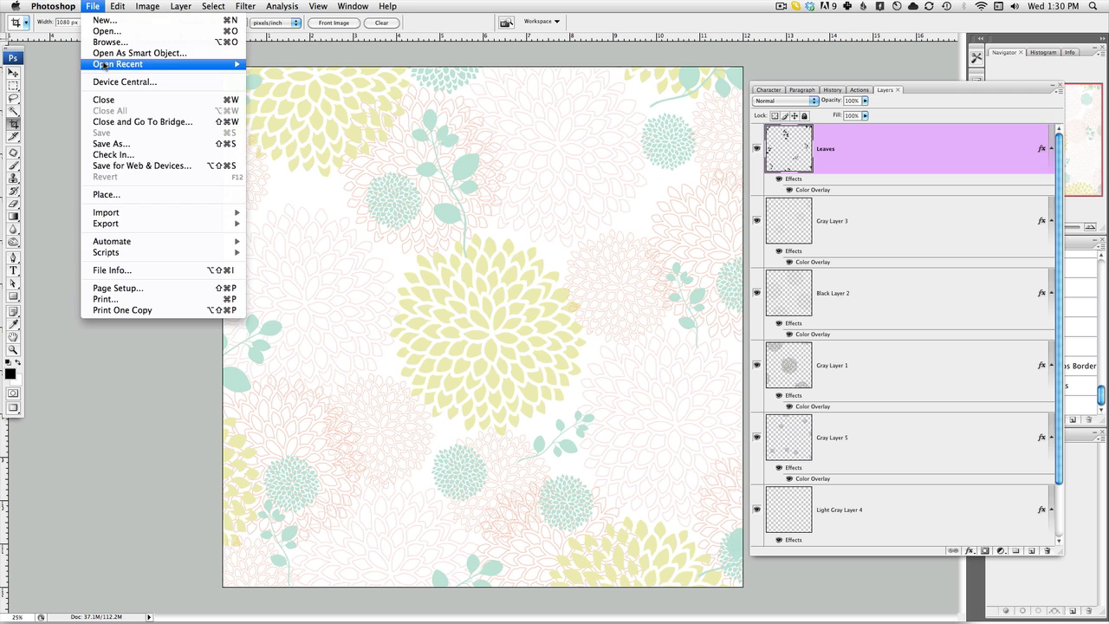
mouse_move(104, 65)
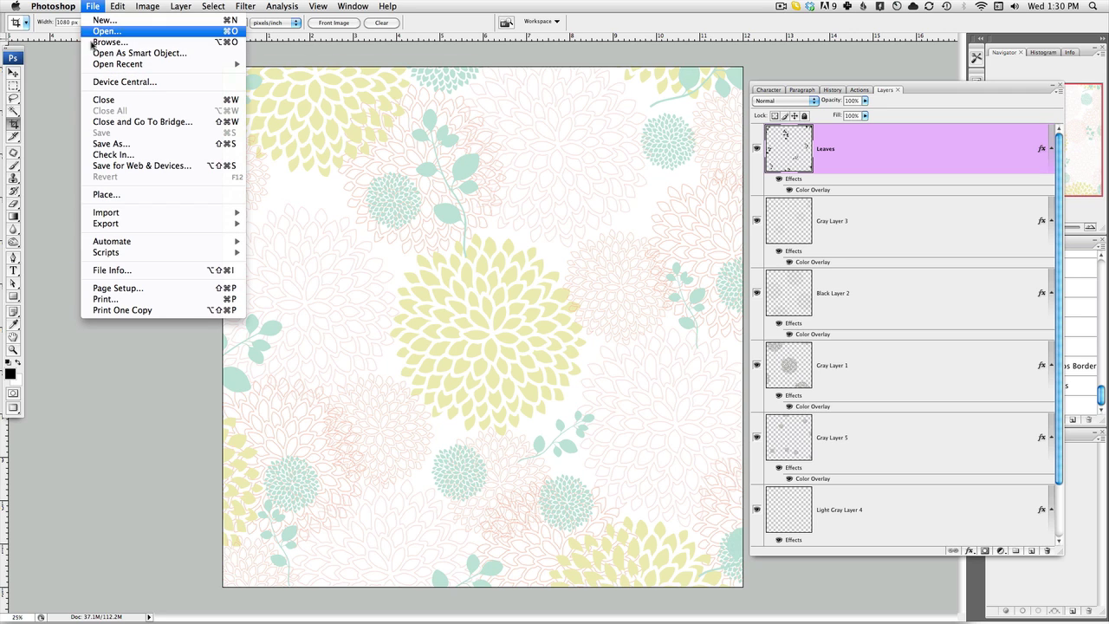
click(108, 32)
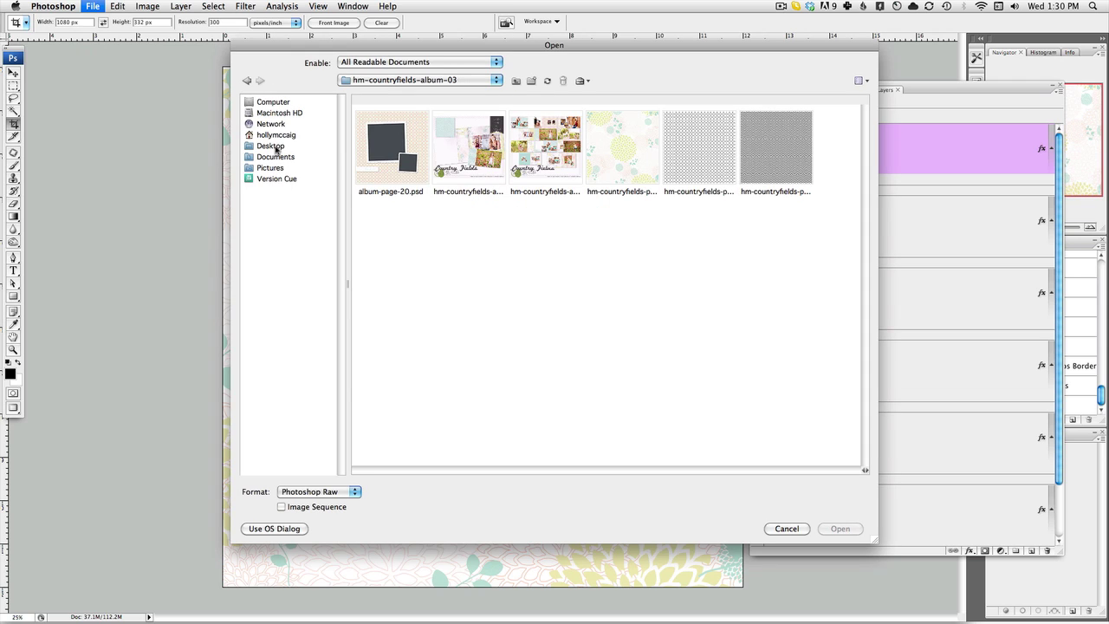
click(276, 147)
double_click(546, 356)
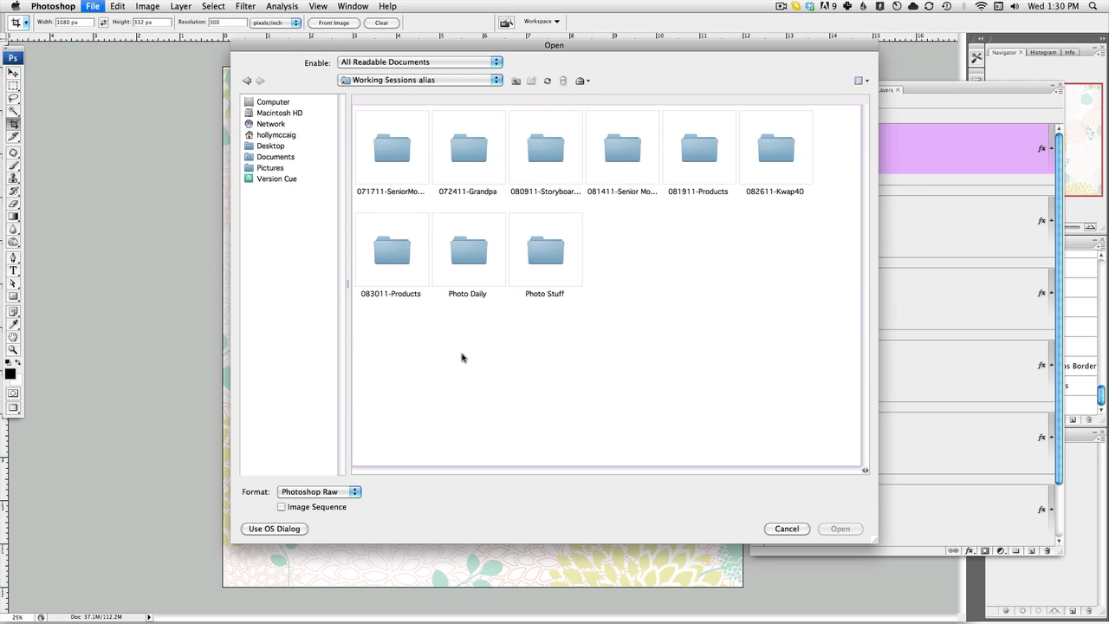
double_click(773, 152)
double_click(624, 149)
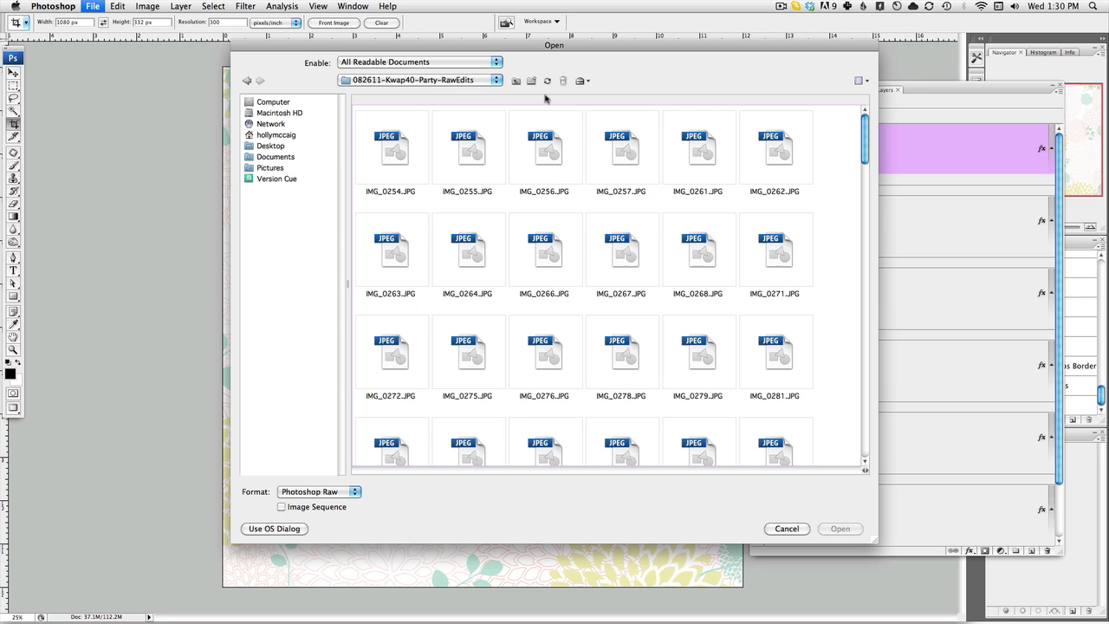
click(518, 81)
double_click(546, 147)
click(552, 149)
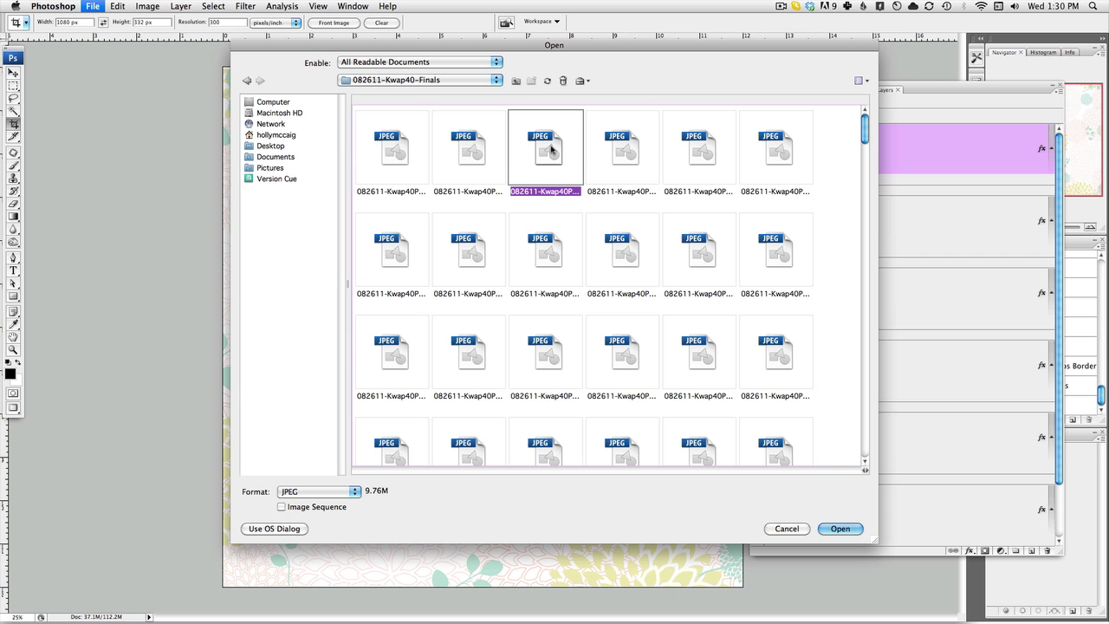
Find the family portrait 082611-Kwap40Portraits-05.jpg in the folder and open it.
drag(863, 139, 861, 141)
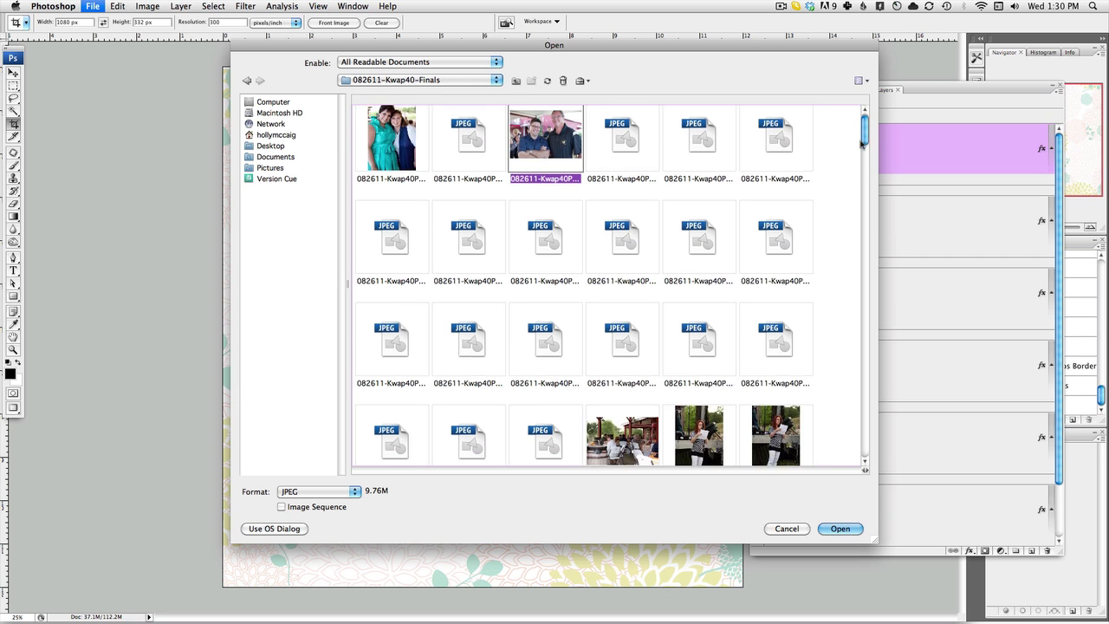
scroll(861, 143, down, 5)
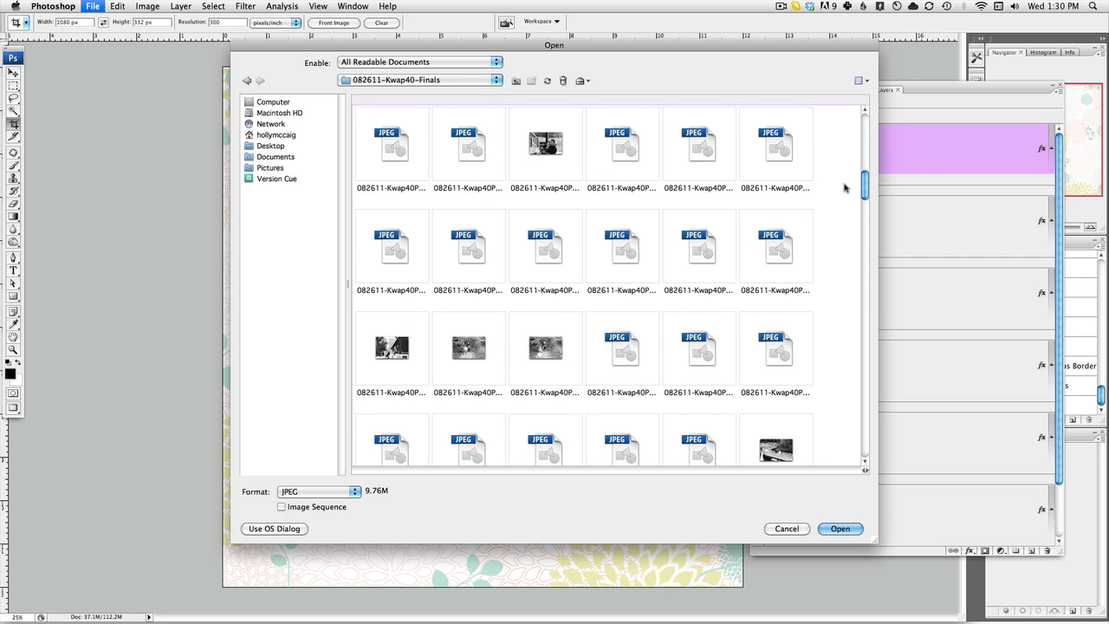
scroll(780, 252, down, 3)
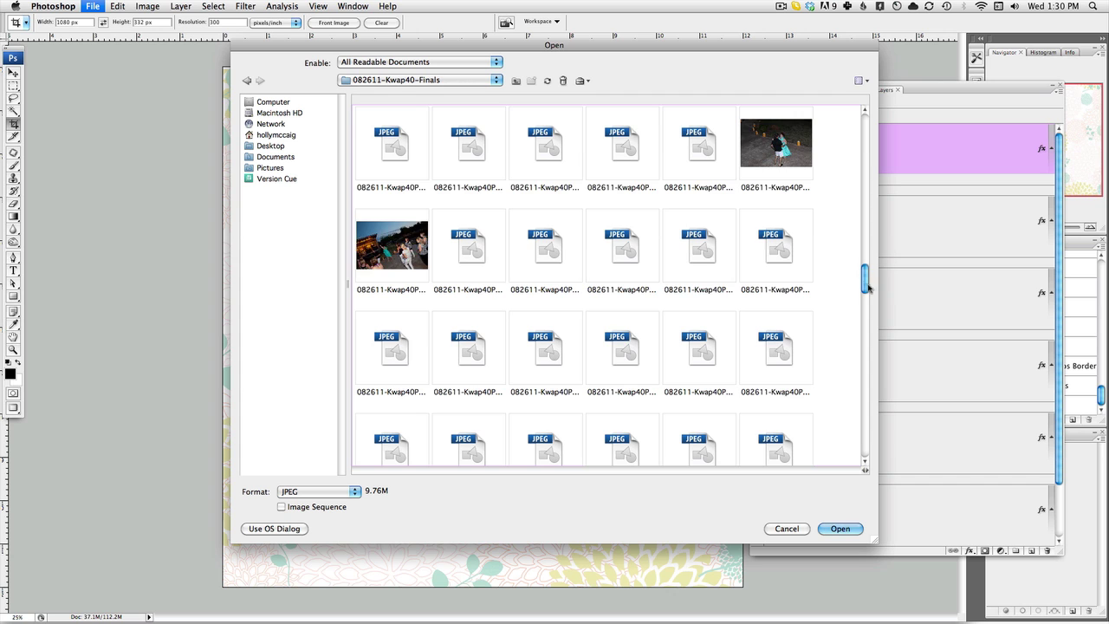
drag(866, 286, 867, 323)
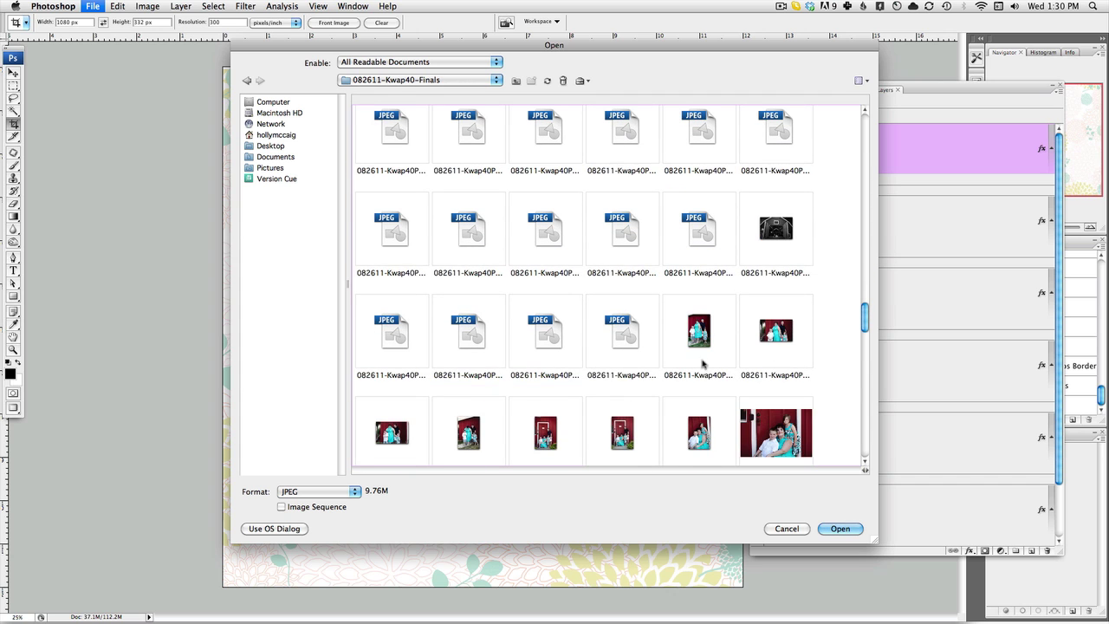
key(Escape)
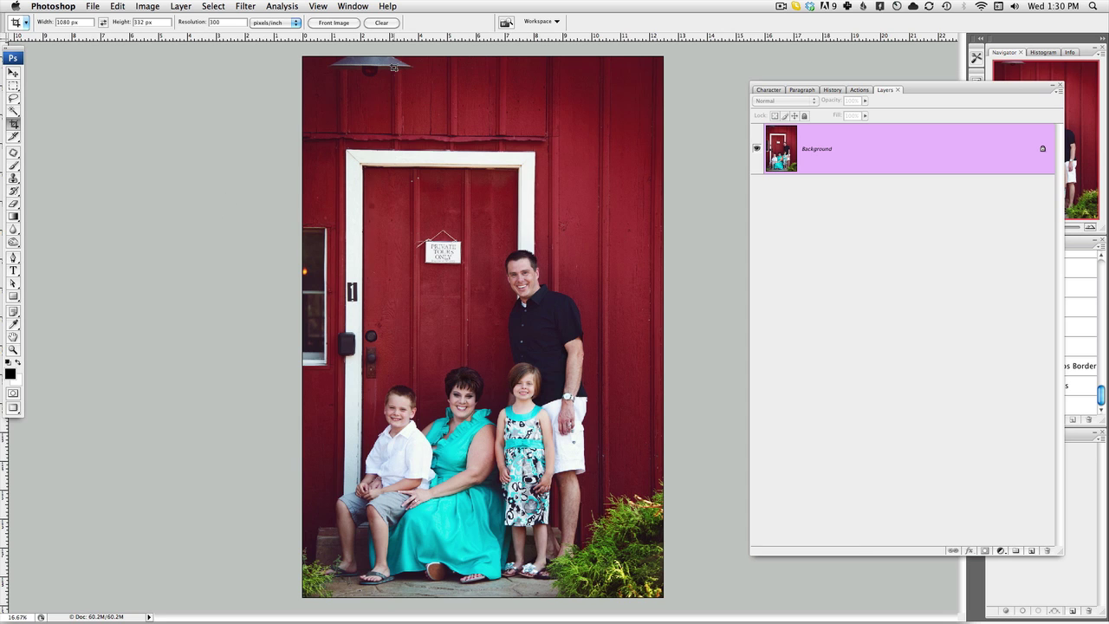
click(356, 6)
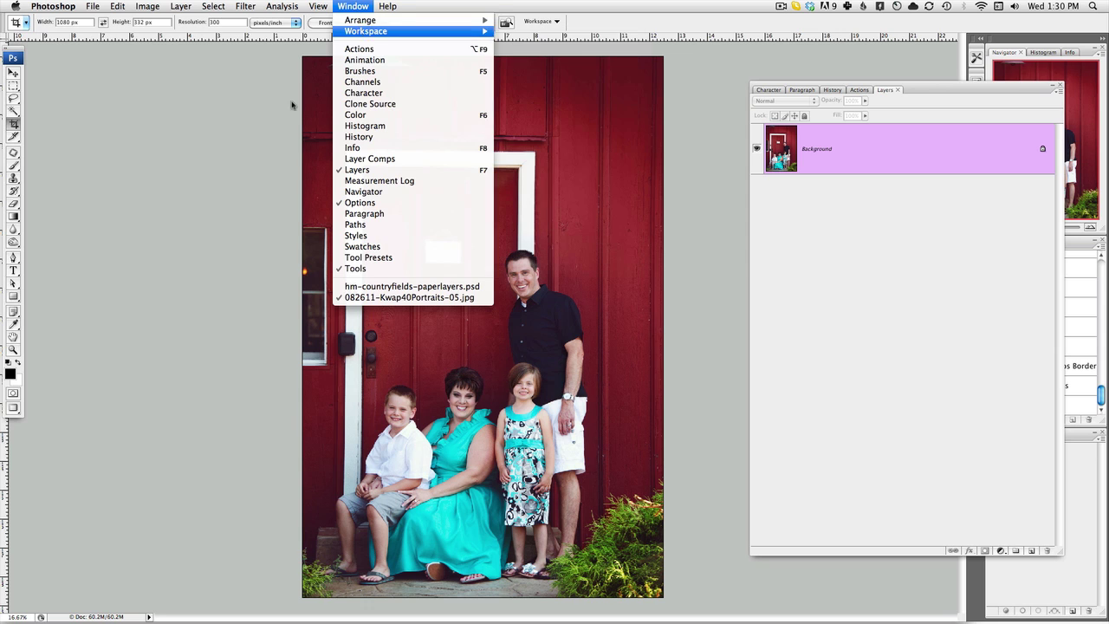
click(582, 17)
click(552, 22)
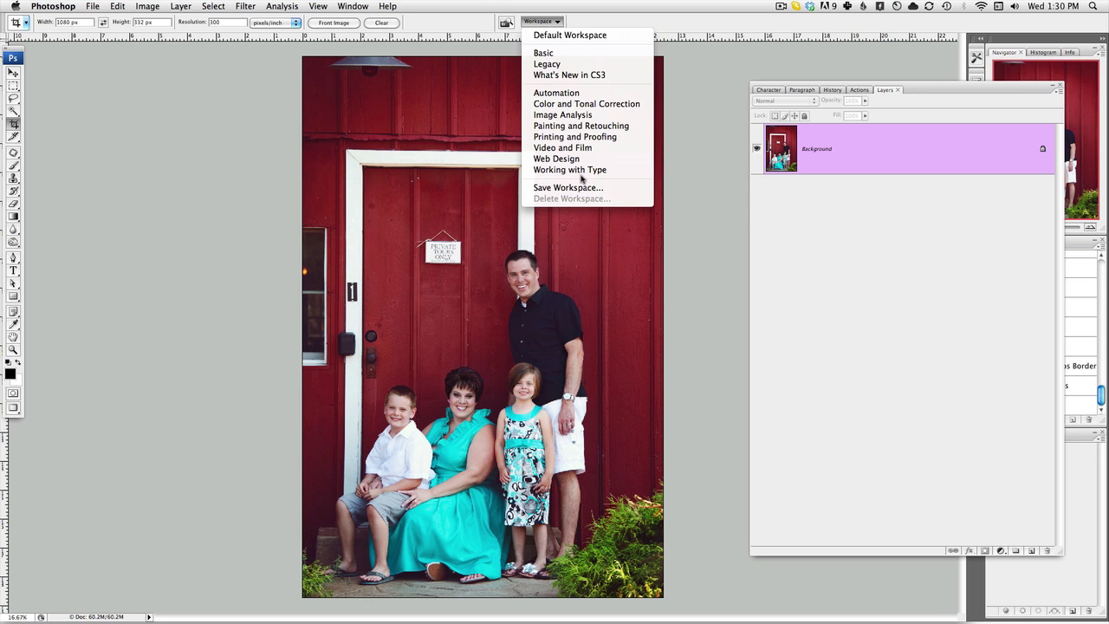
click(390, 19)
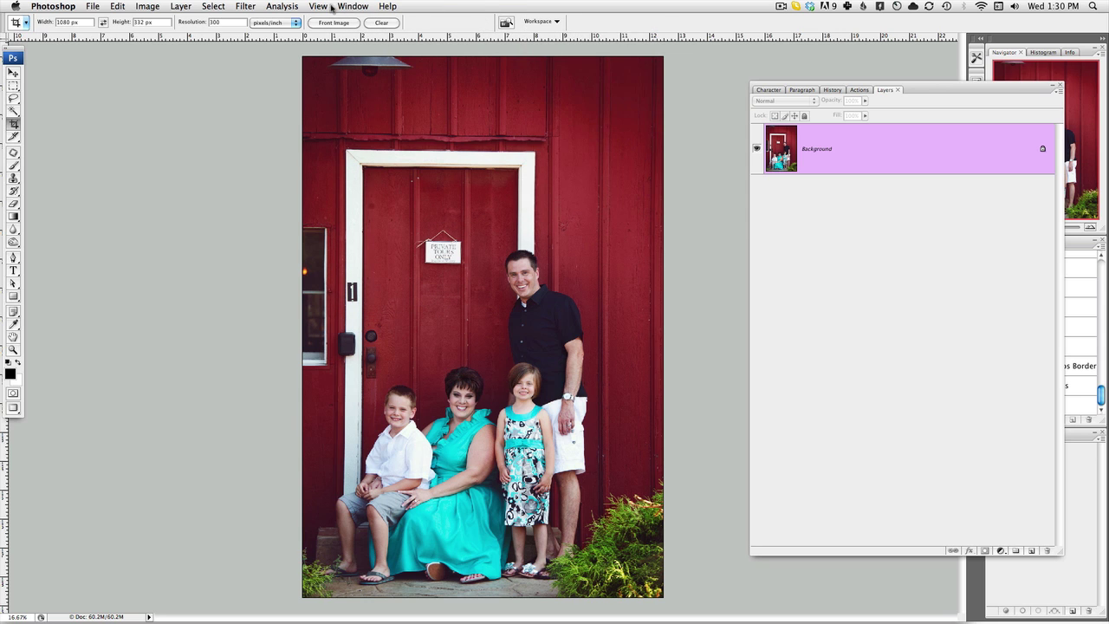
Change the screen mode to Standard Screen Mode.
click(349, 6)
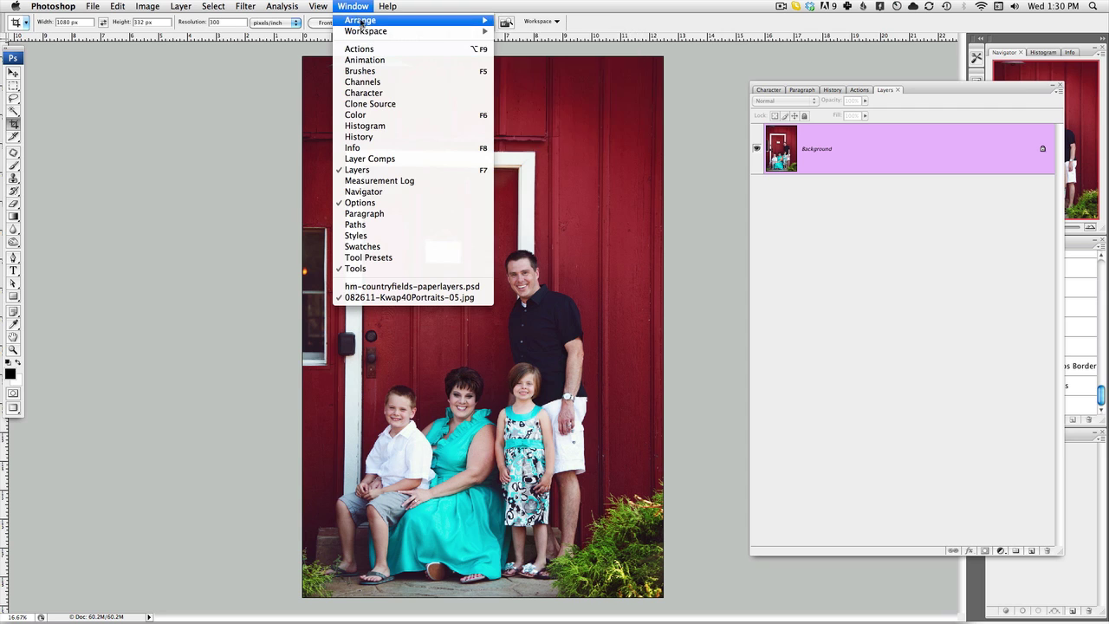
mouse_move(327, 8)
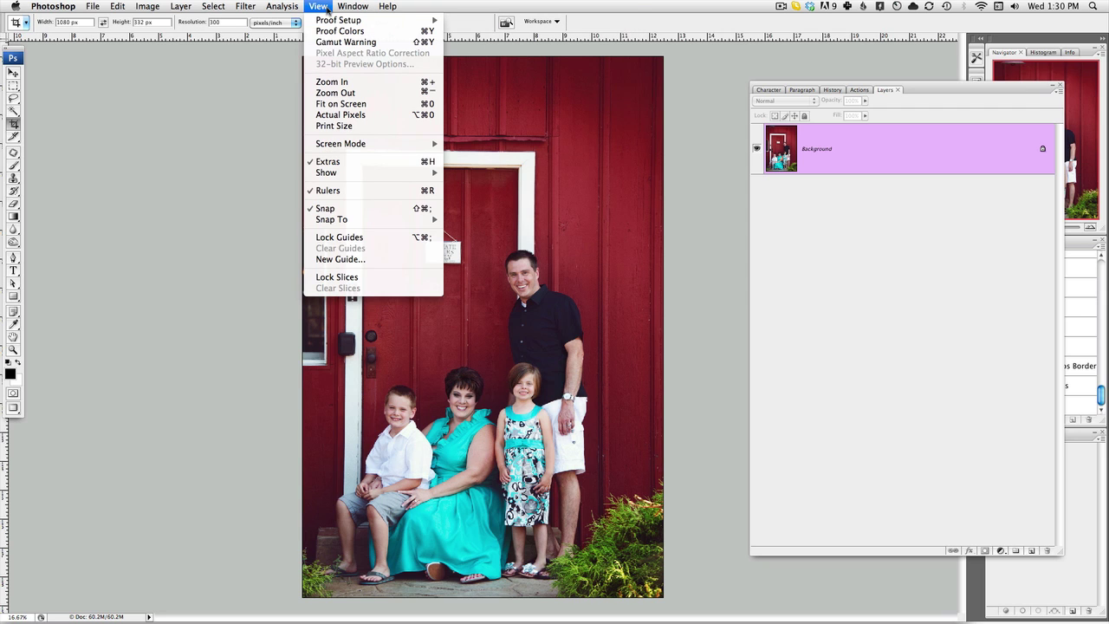
mouse_move(390, 144)
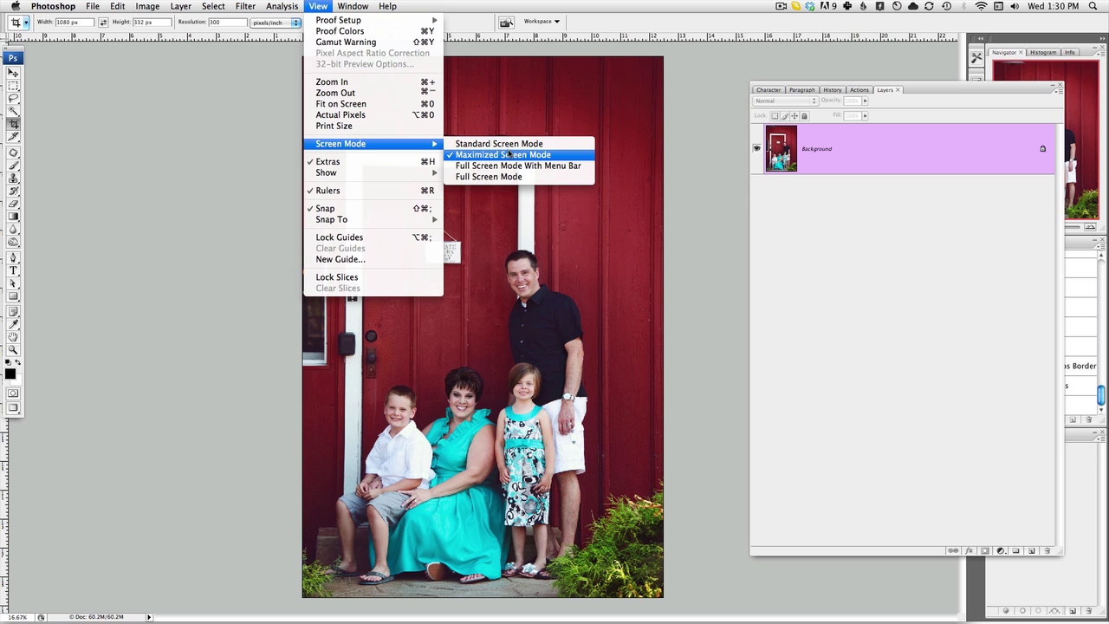
click(511, 145)
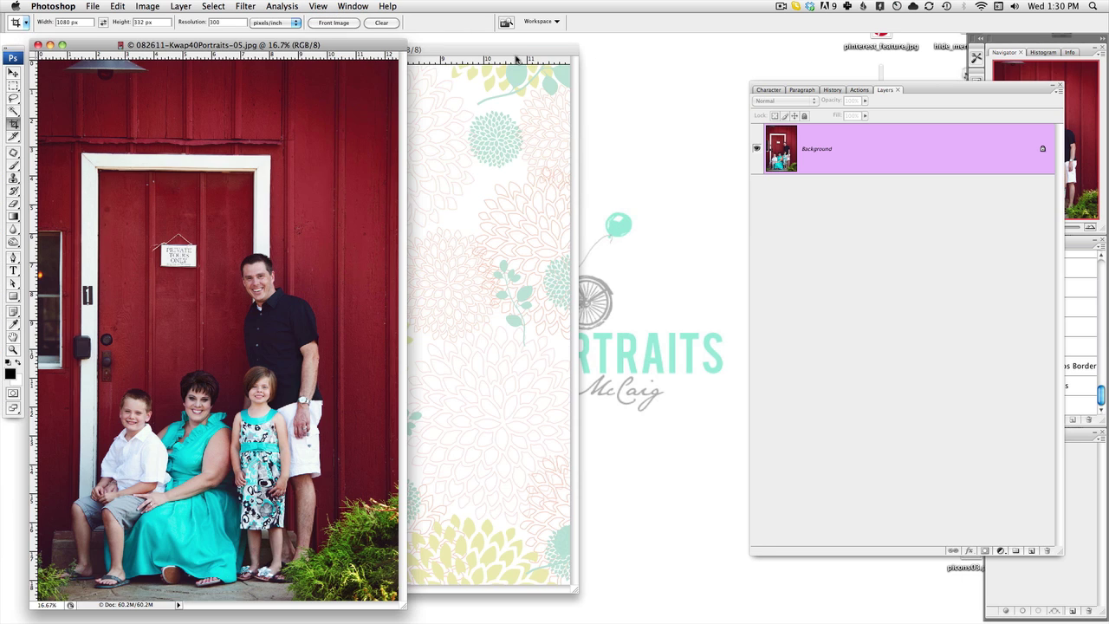
Place the hm-countryfields-paperlayers.psd window beside the family portrait and make it the active document.
drag(503, 55, 813, 47)
click(325, 48)
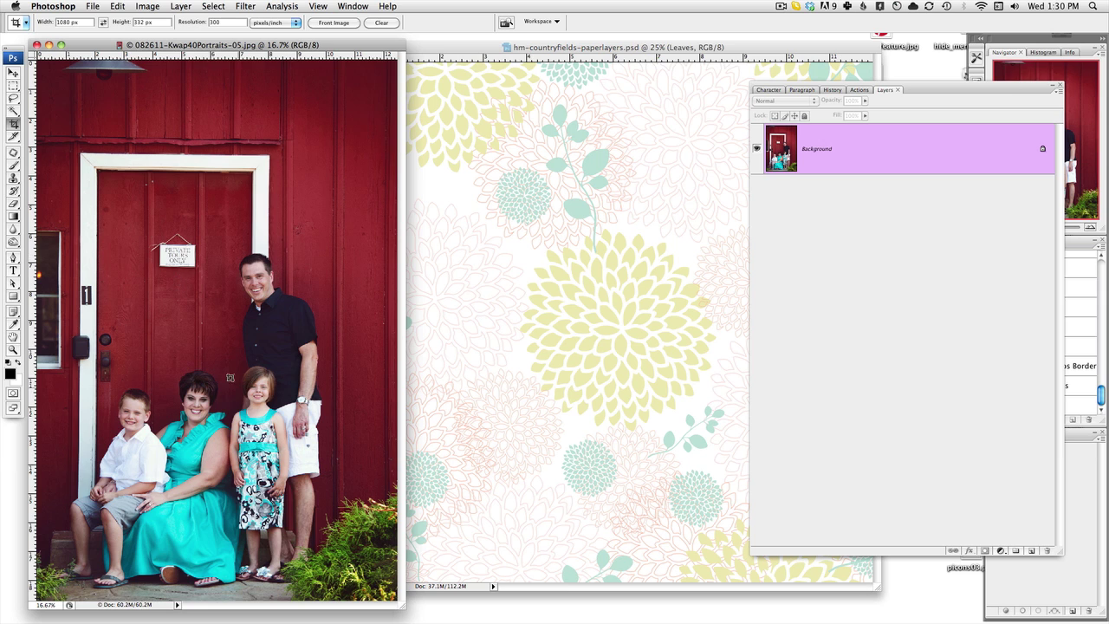
click(646, 52)
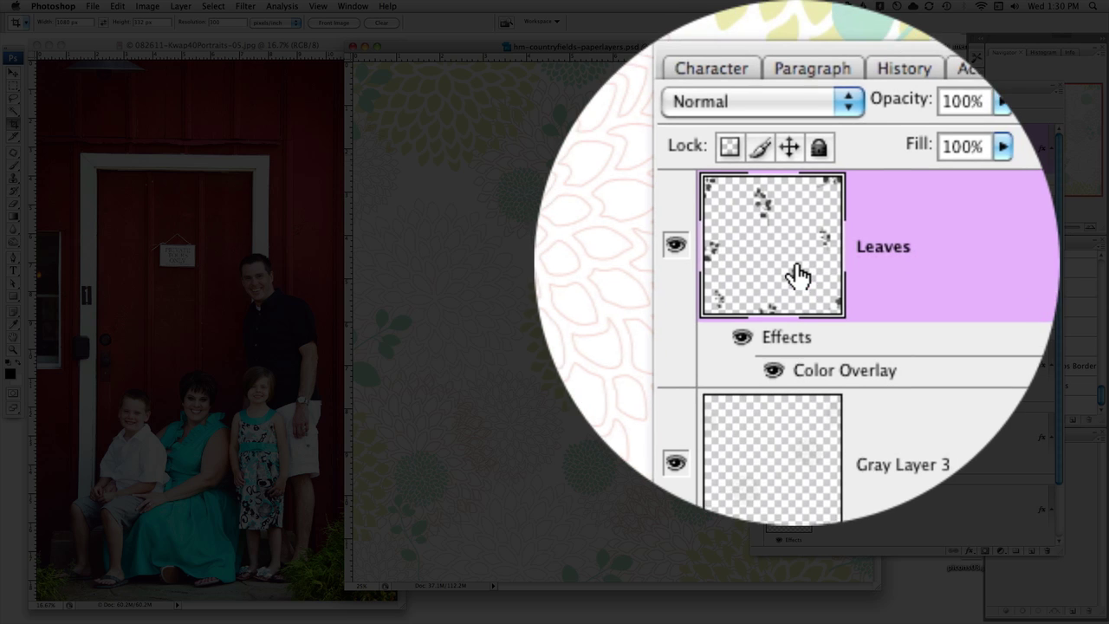
Recolor the Leaves layer's Color Overlay with the red #994140 sampled from the door in the portrait.
double_click(799, 276)
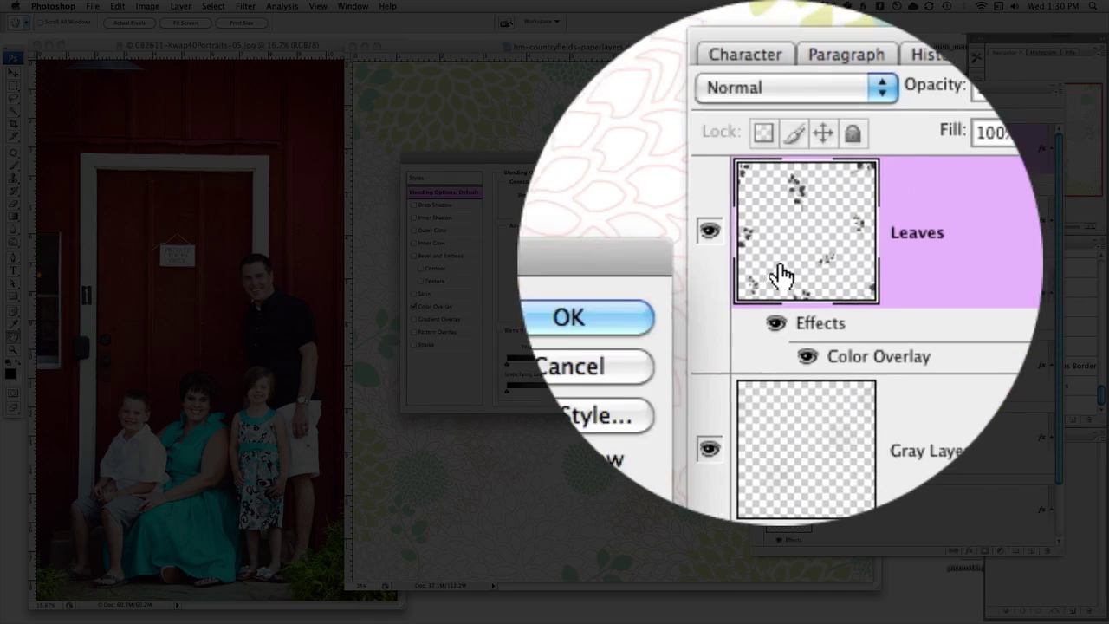
click(462, 301)
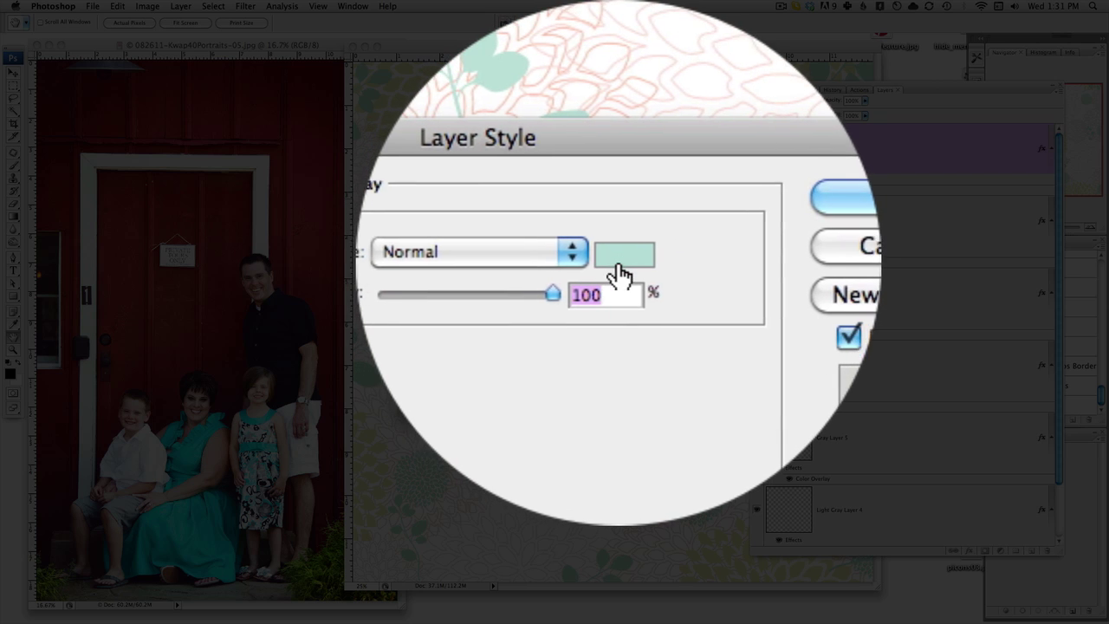
click(639, 197)
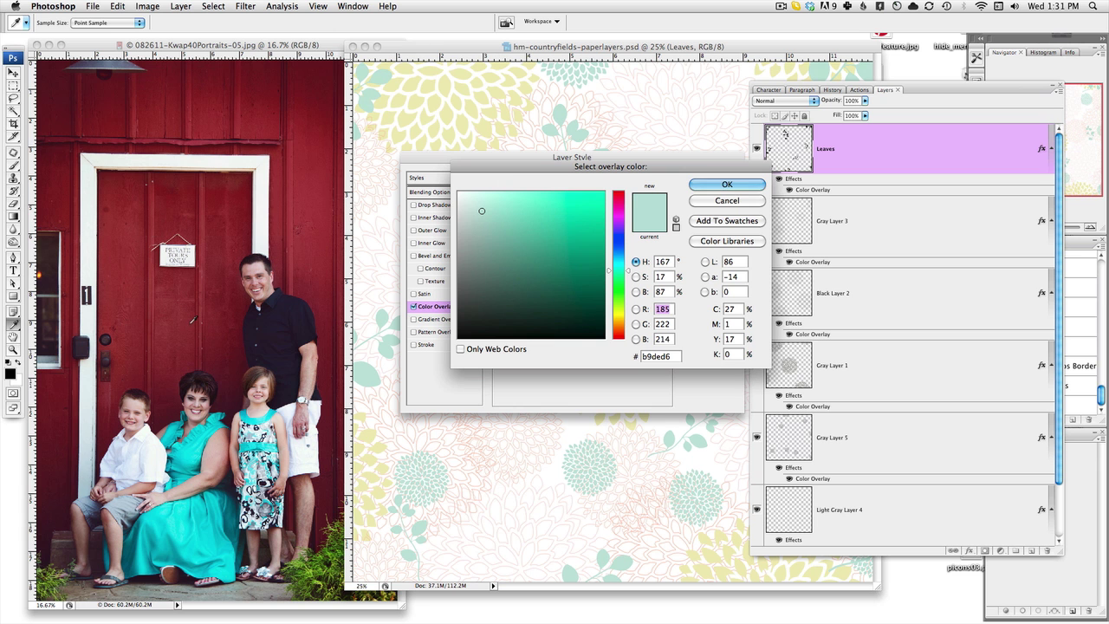
click(202, 316)
click(733, 184)
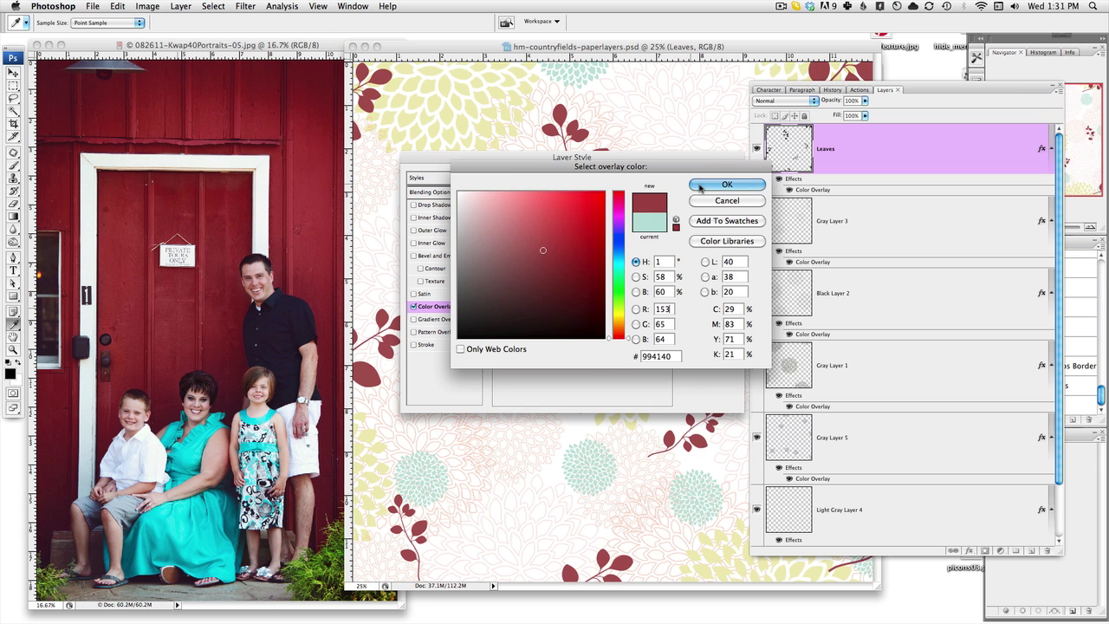
click(712, 180)
Recolor the Gray Layer 3 Color Overlay with the turquoise #28d8e7 sampled from the woman's dress.
double_click(799, 227)
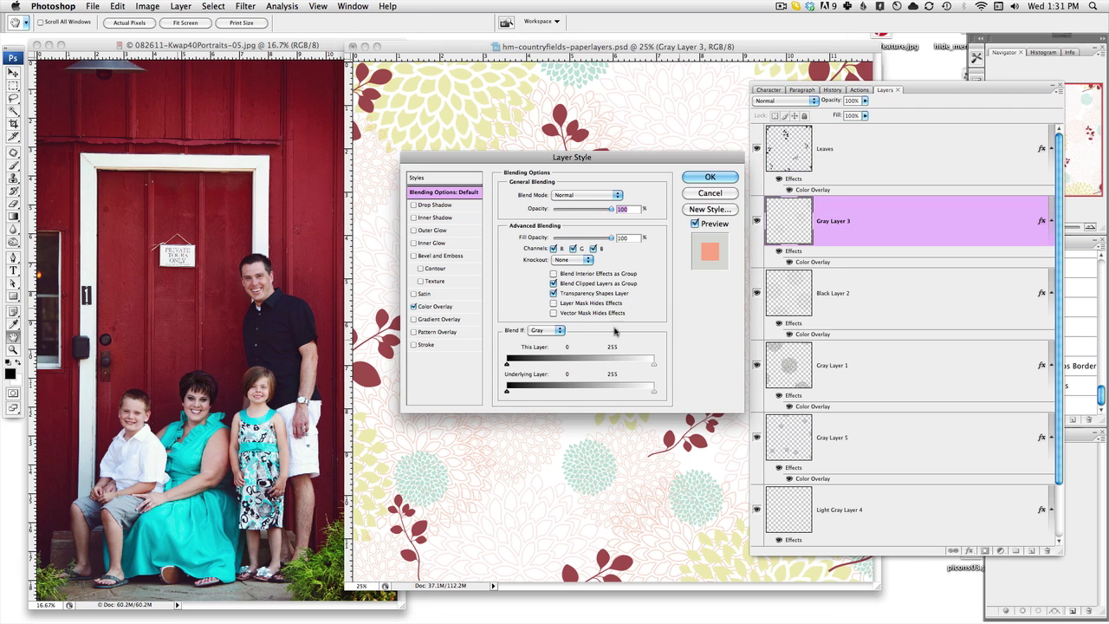
click(449, 308)
click(620, 195)
click(208, 435)
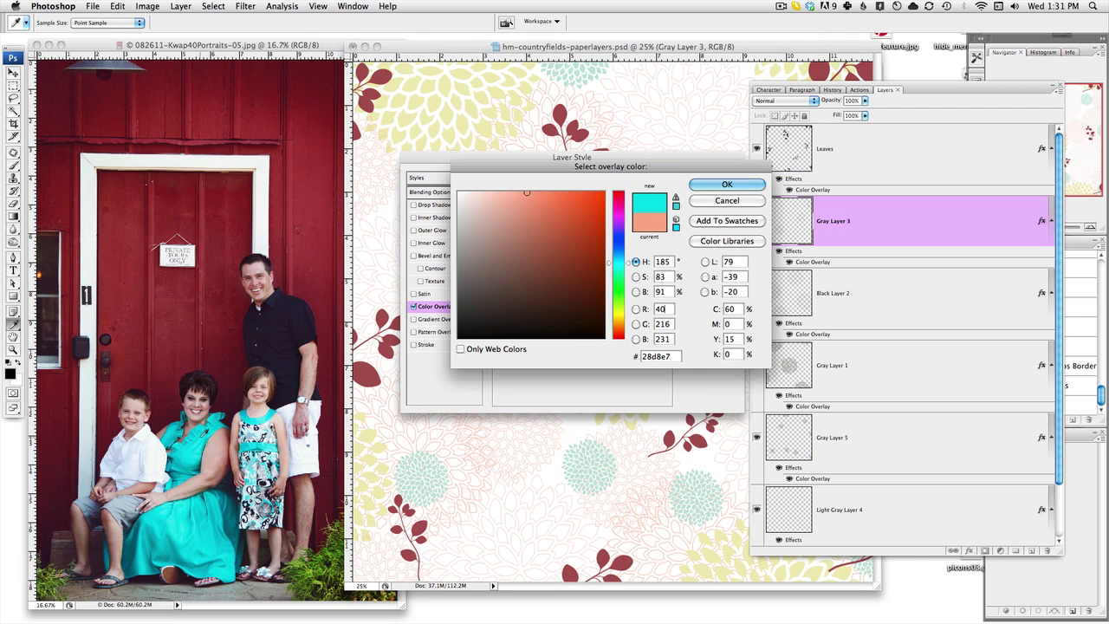
click(727, 185)
click(711, 177)
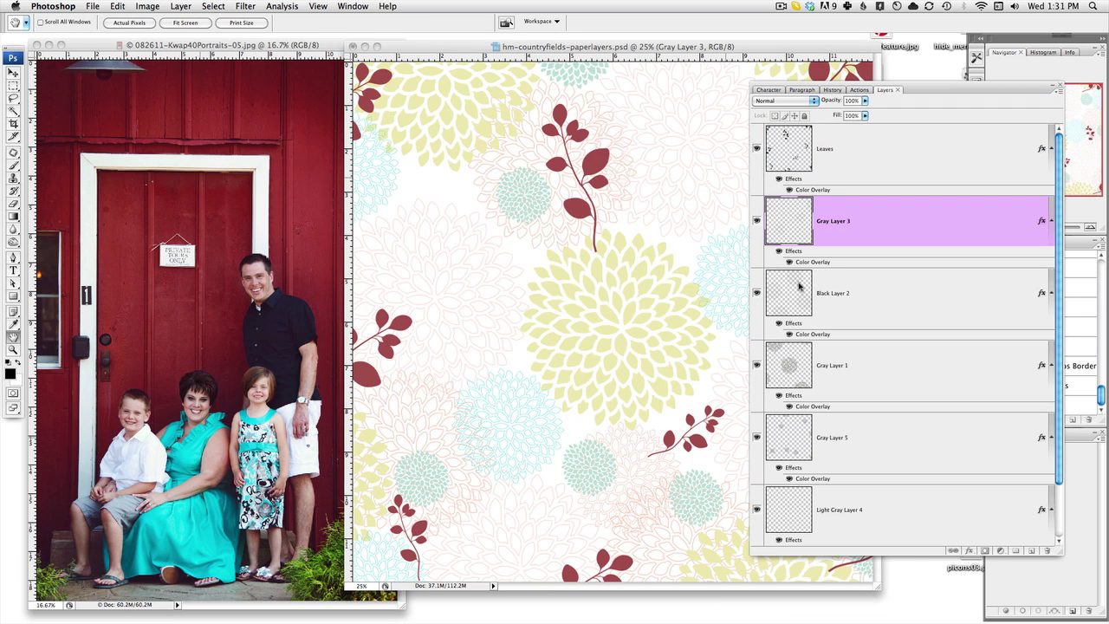
Recolor the Black Layer 2 Color Overlay with the pale blue-gray #bcc9da sampled from the boy's shorts.
double_click(799, 299)
click(439, 307)
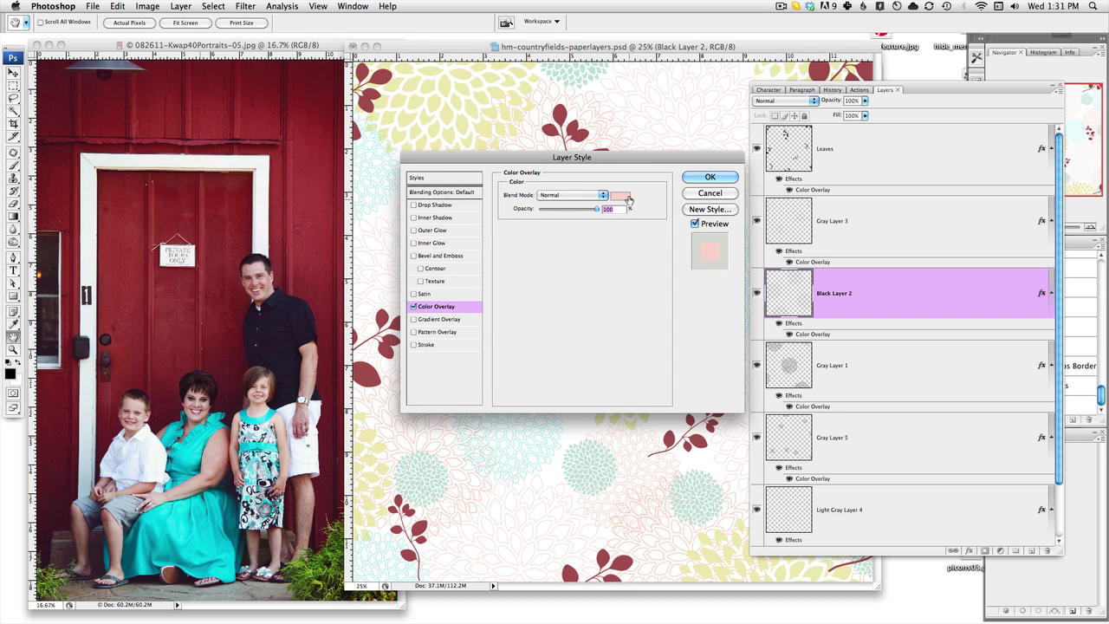
click(624, 196)
click(90, 510)
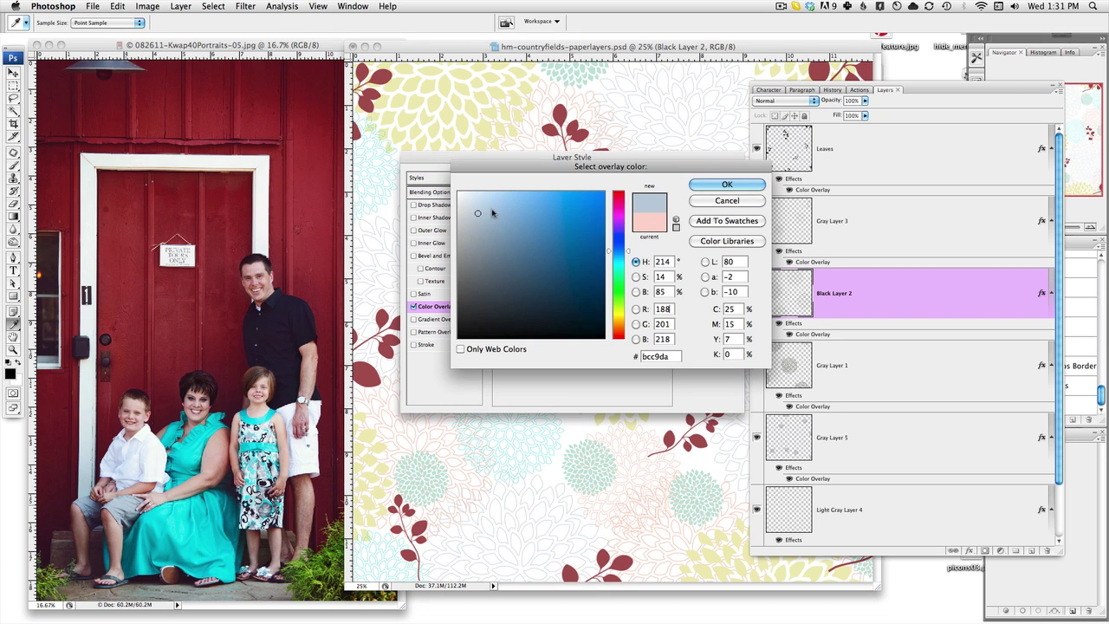
click(726, 184)
click(711, 177)
Recolor the Gray Layer 1 Color Overlay with a red sampled from the door in the portrait, lightened to #bb6468.
double_click(789, 364)
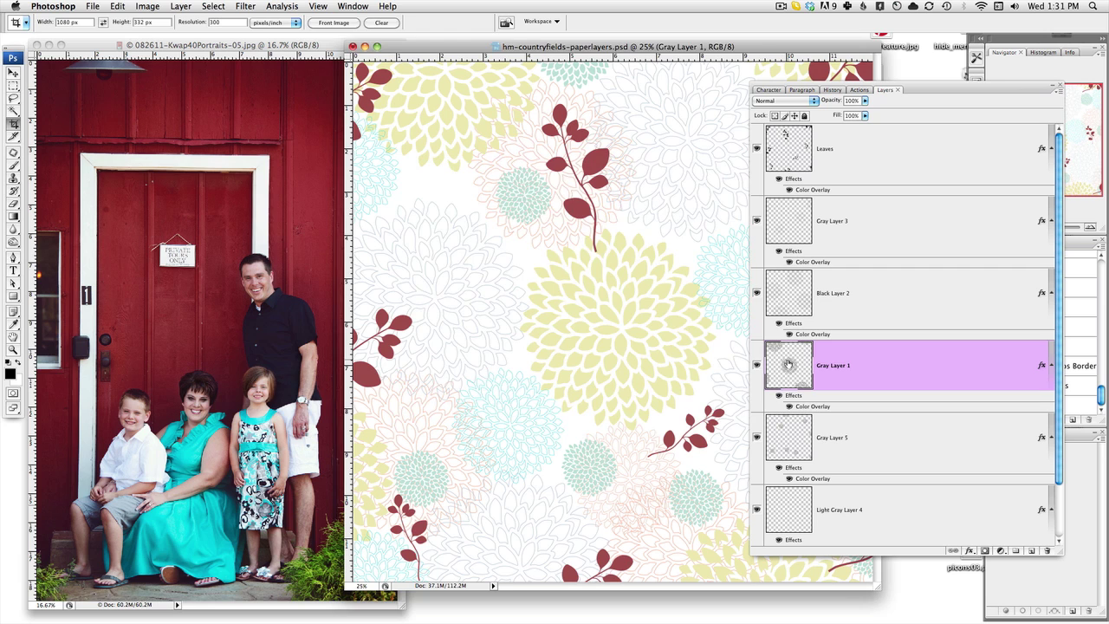
click(433, 306)
click(622, 197)
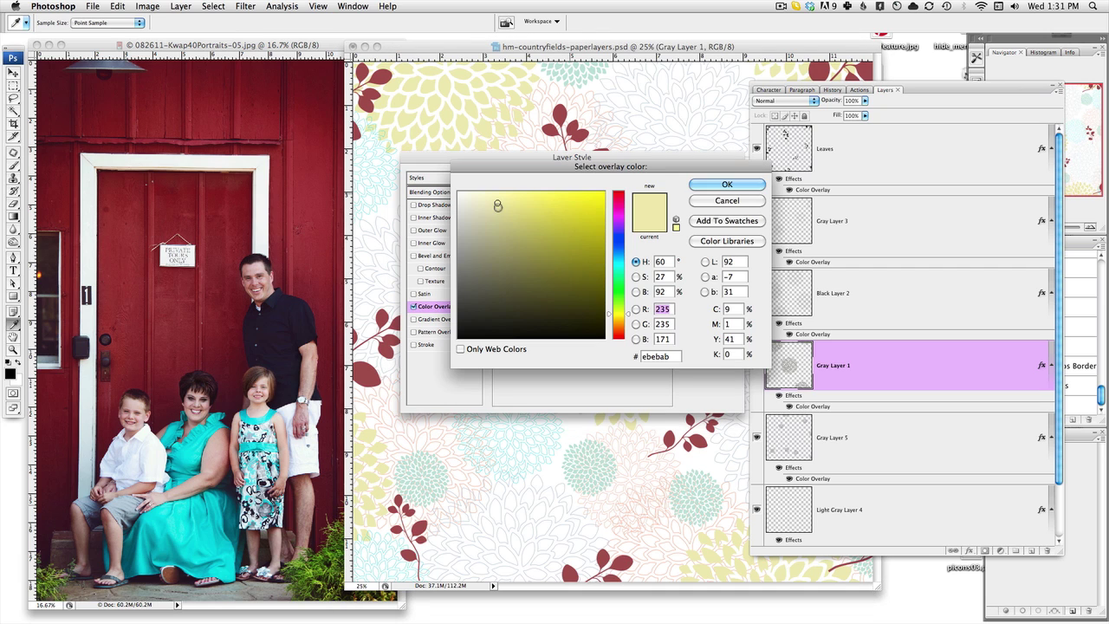
click(170, 328)
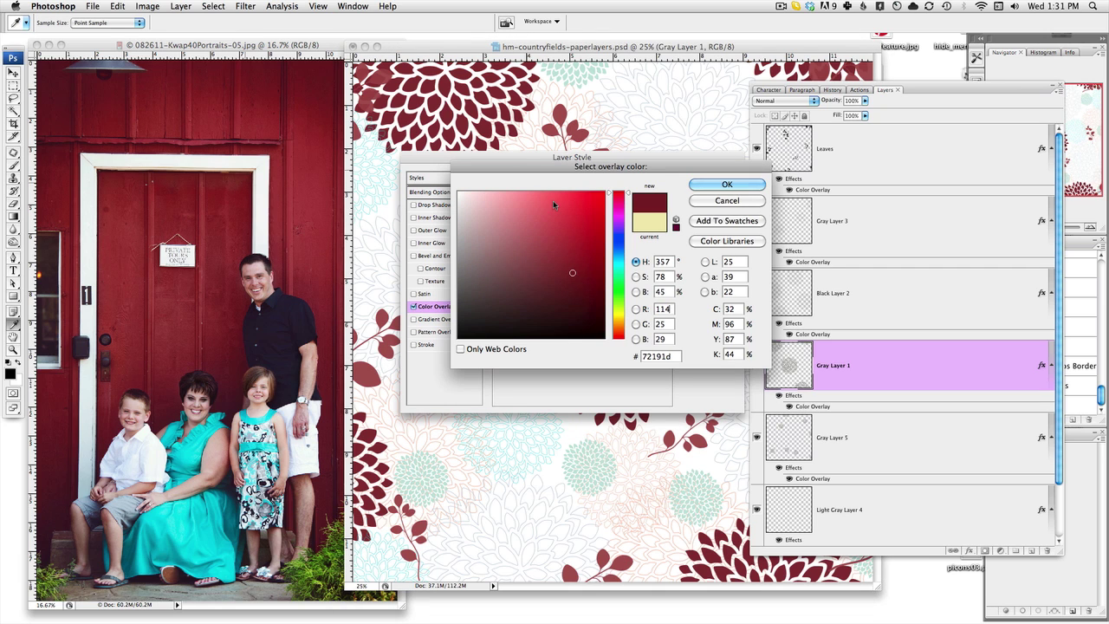
click(549, 259)
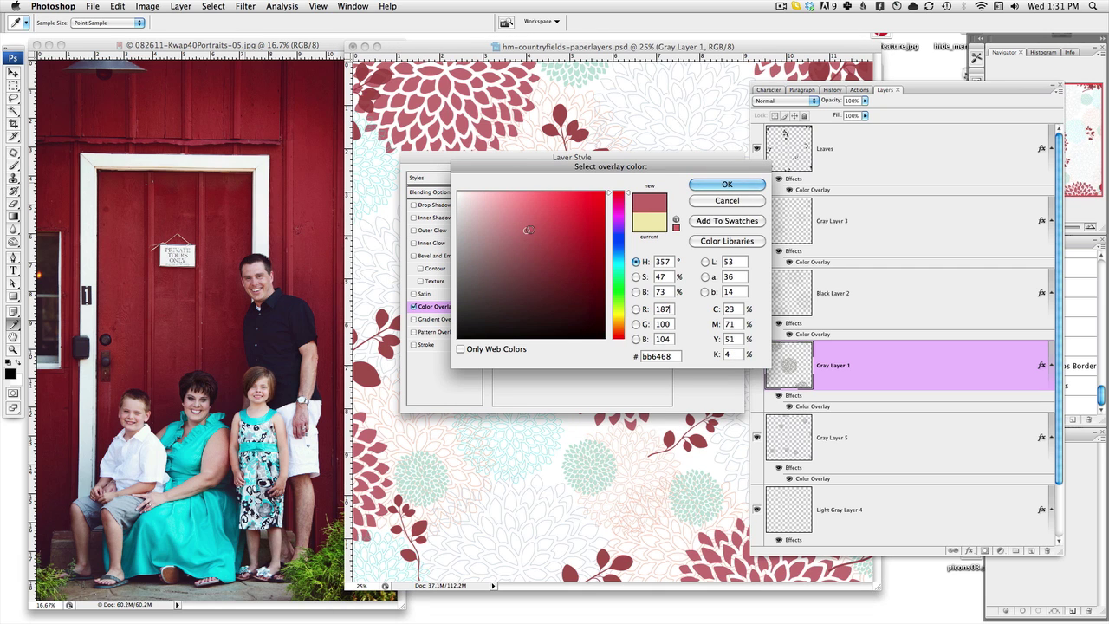
click(719, 184)
key(Return)
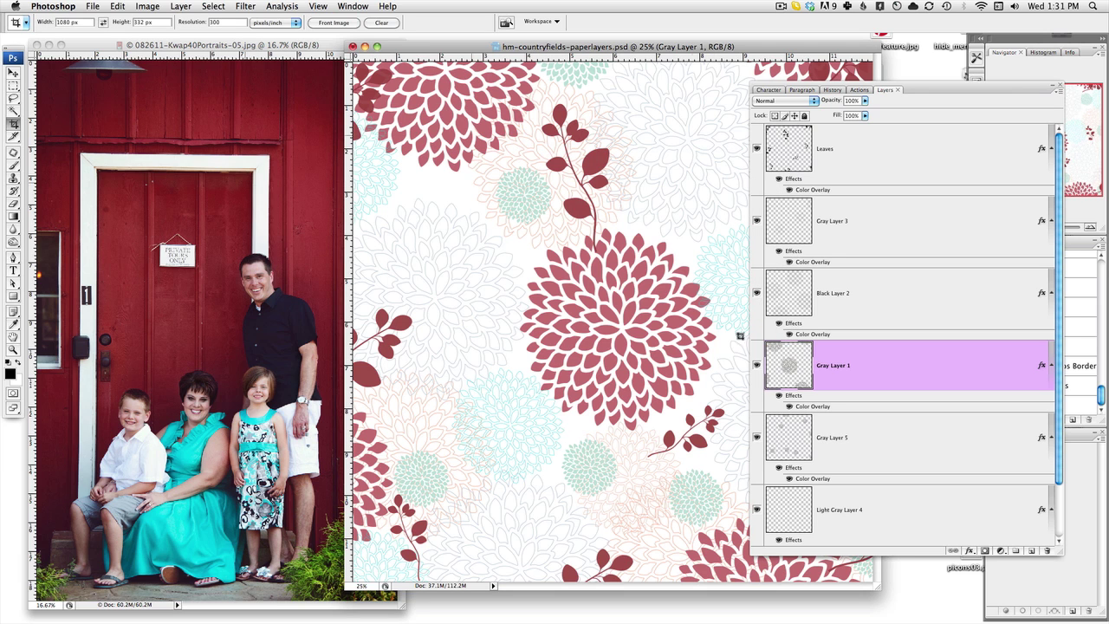
Recolor the Gray Layer 5 Color Overlay with turquoise sampled from the woman's dress, softened slightly to #3cdce9.
double_click(791, 435)
click(446, 307)
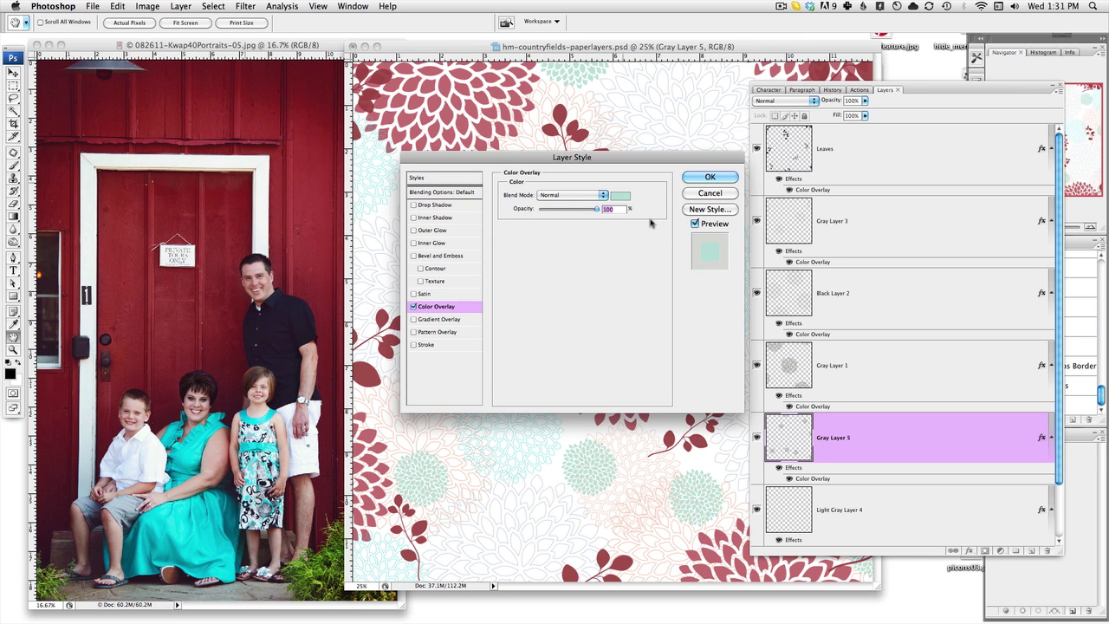
click(597, 193)
click(198, 440)
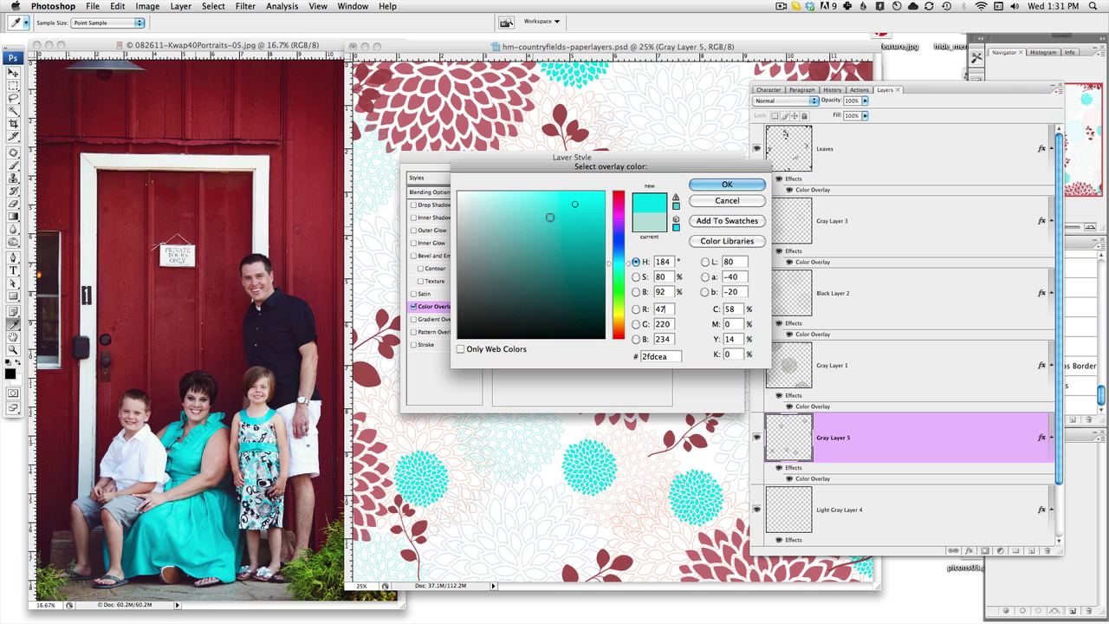
drag(575, 205, 568, 204)
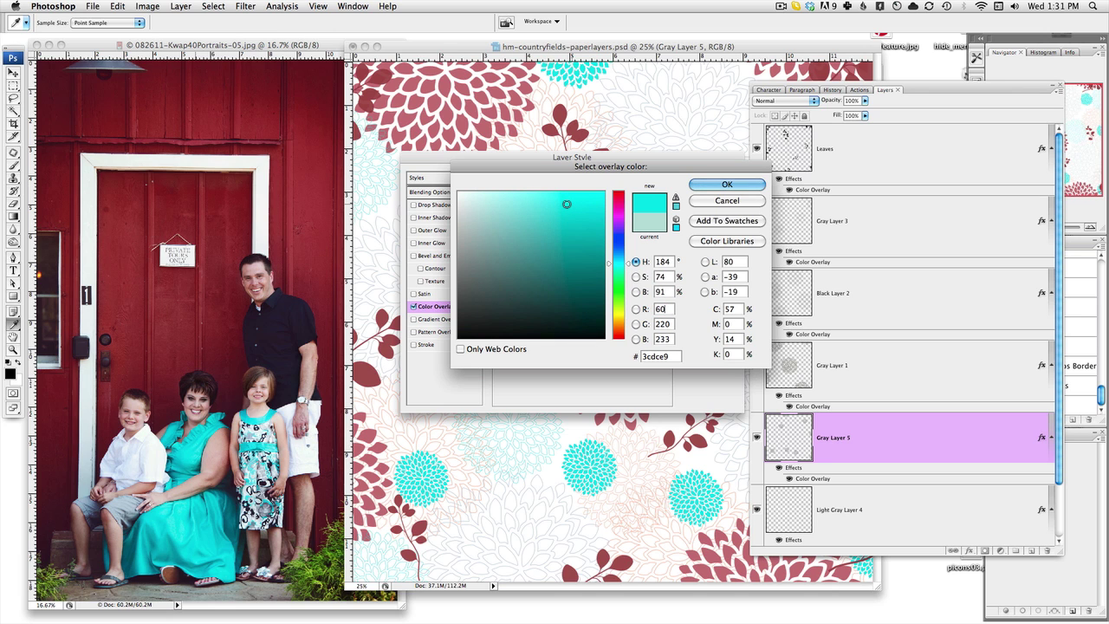
click(720, 186)
click(710, 177)
Recolor the Light Gray Layer 4 Color Overlay with the near-black #1b0e1f sampled from the man's shirt.
double_click(789, 510)
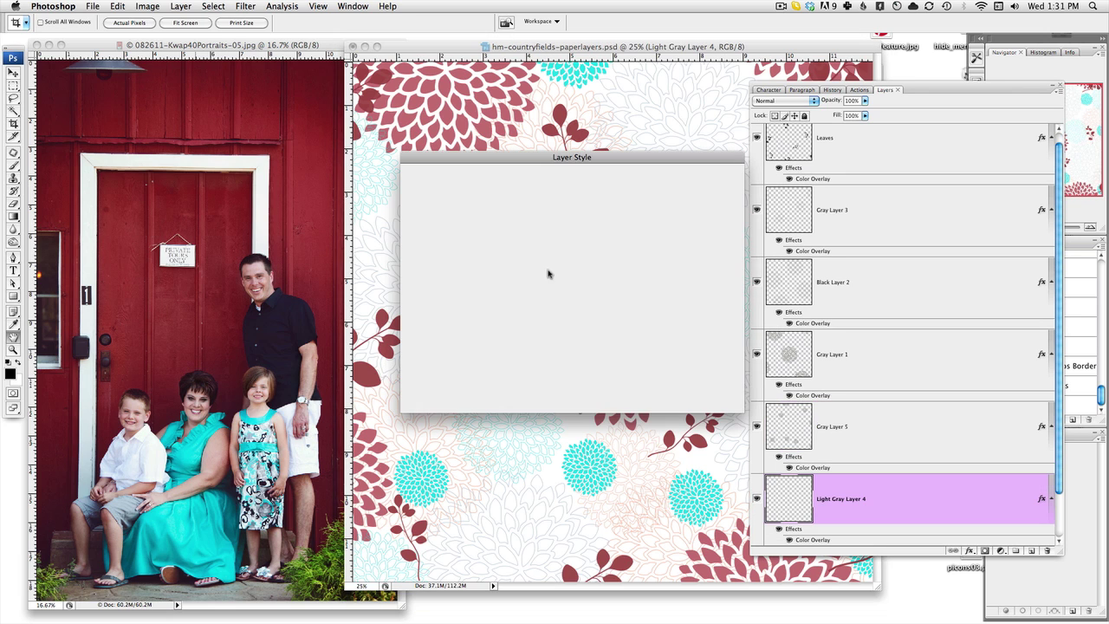
click(450, 305)
click(623, 197)
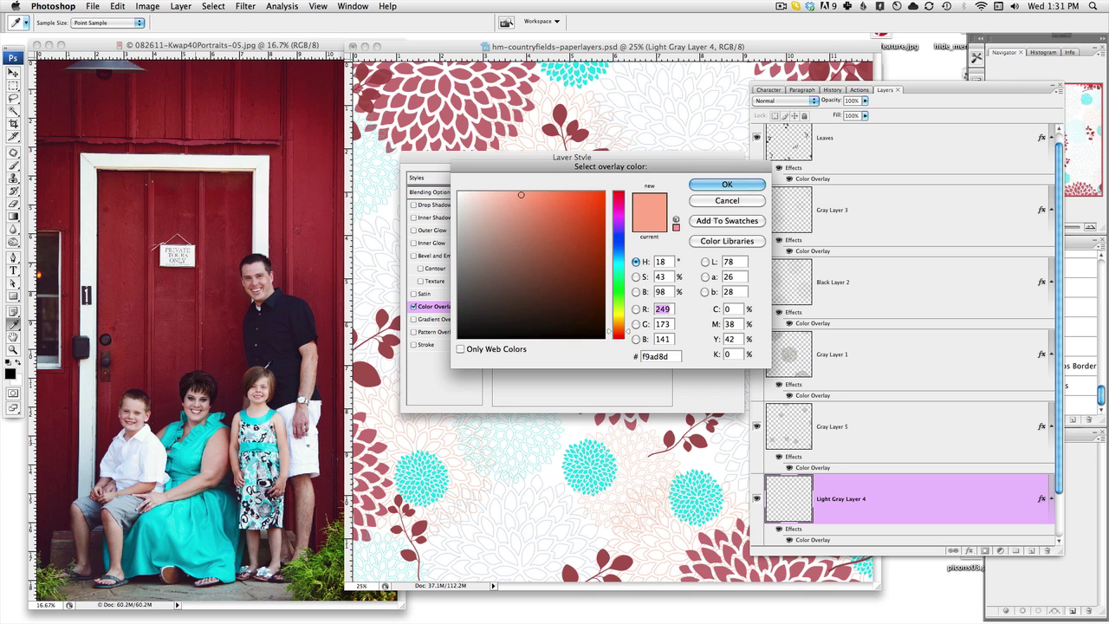
click(291, 314)
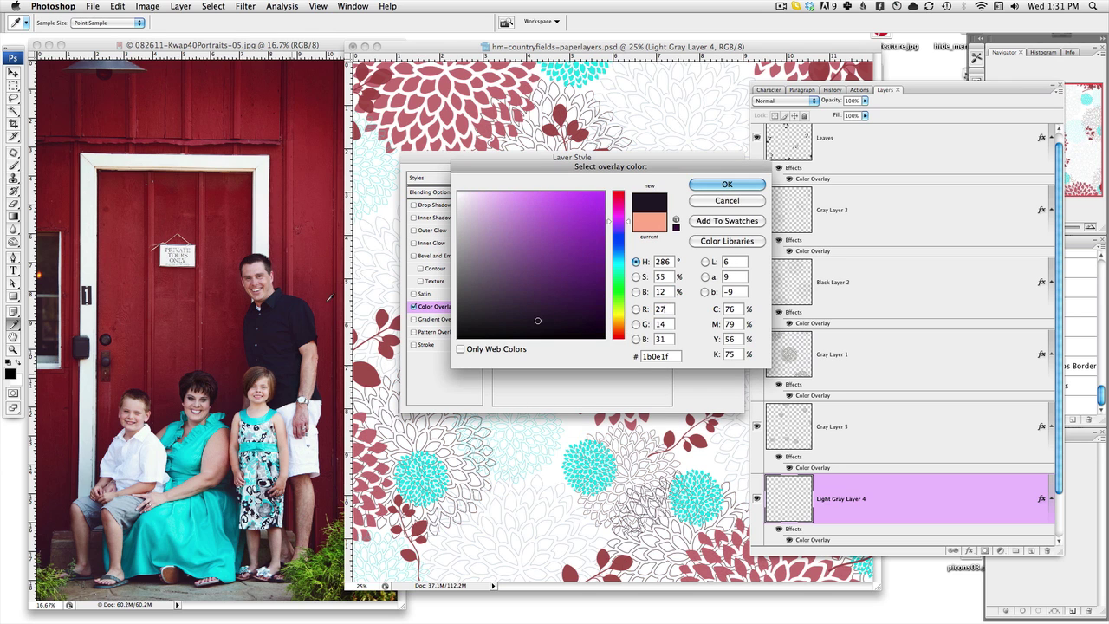
click(728, 184)
click(728, 183)
key(c)
scroll(806, 433, down, 2)
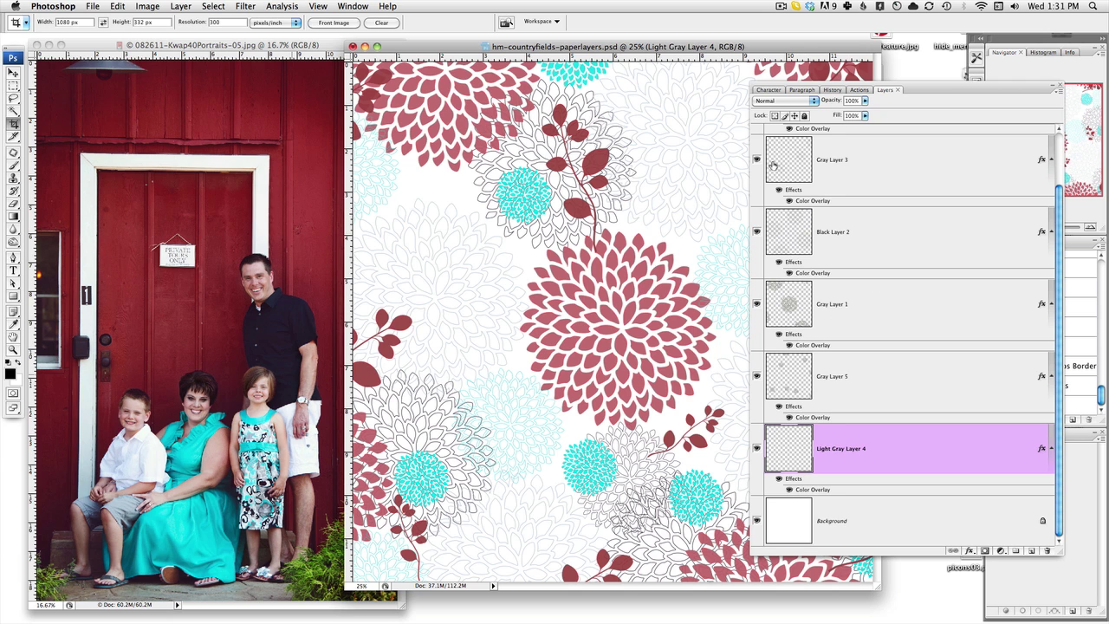
Shift the floral paper window partly over the portrait, activate the Move tool, and keep the paper as the active document.
drag(626, 48, 544, 21)
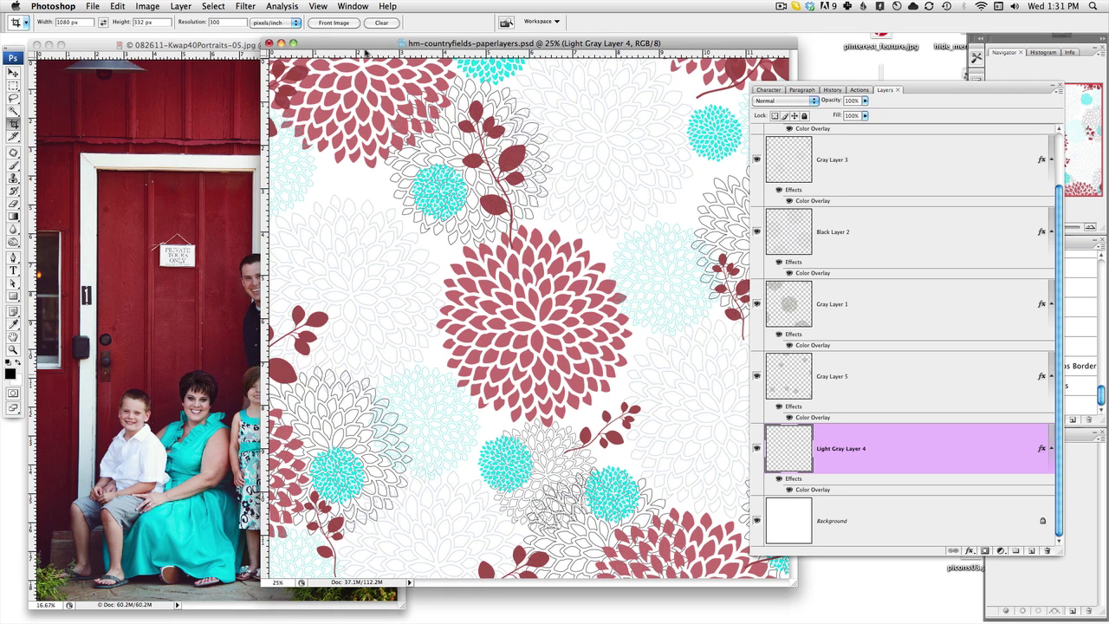
click(237, 48)
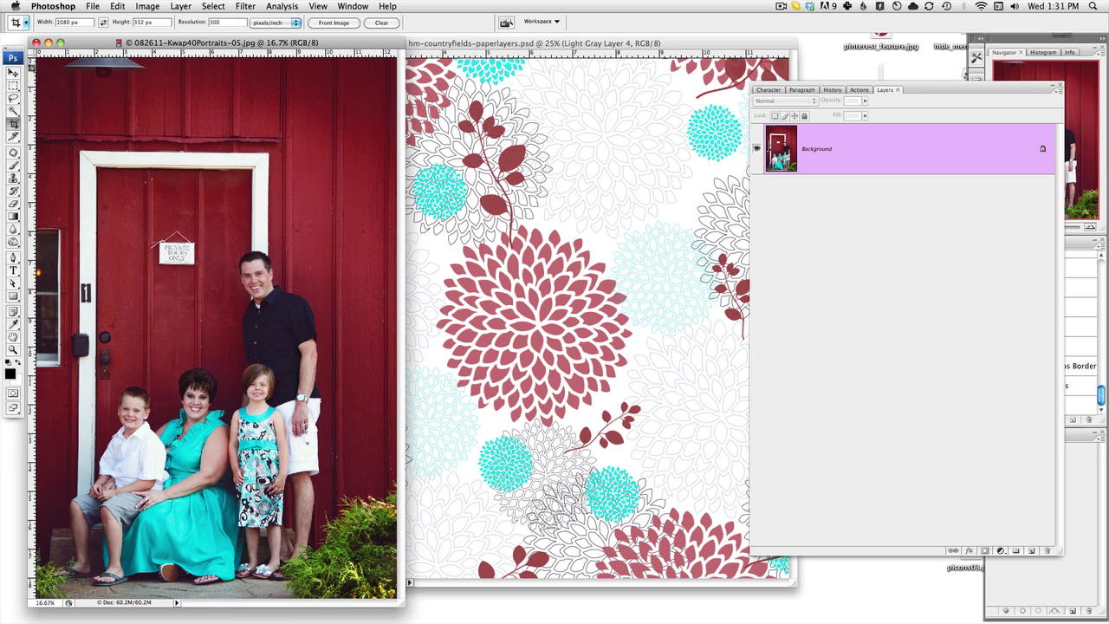
click(14, 74)
click(509, 49)
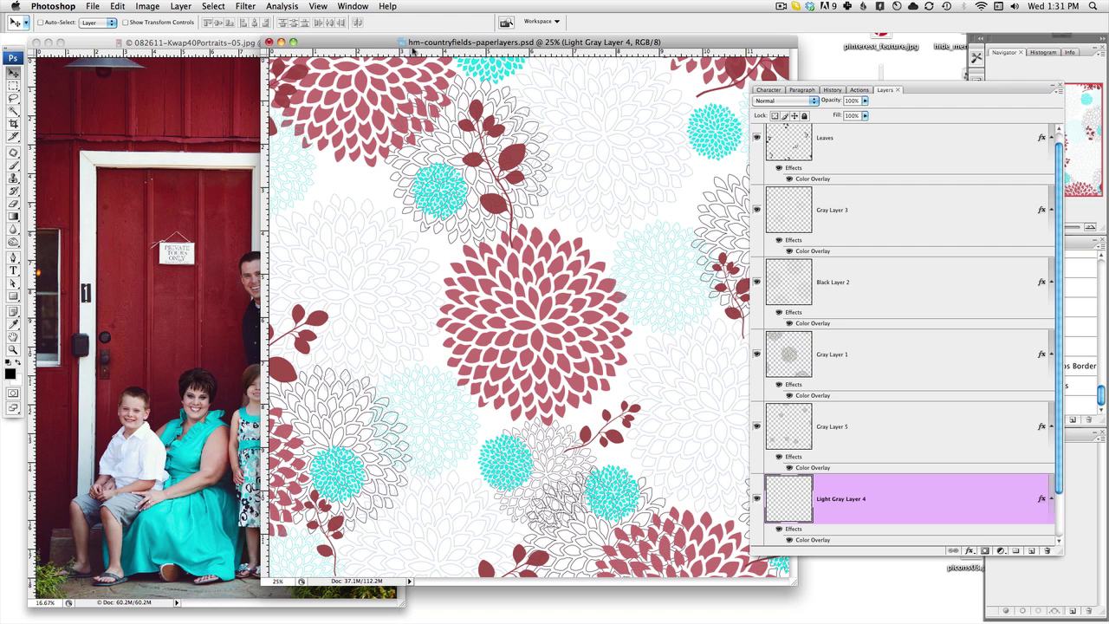
drag(419, 41, 399, 54)
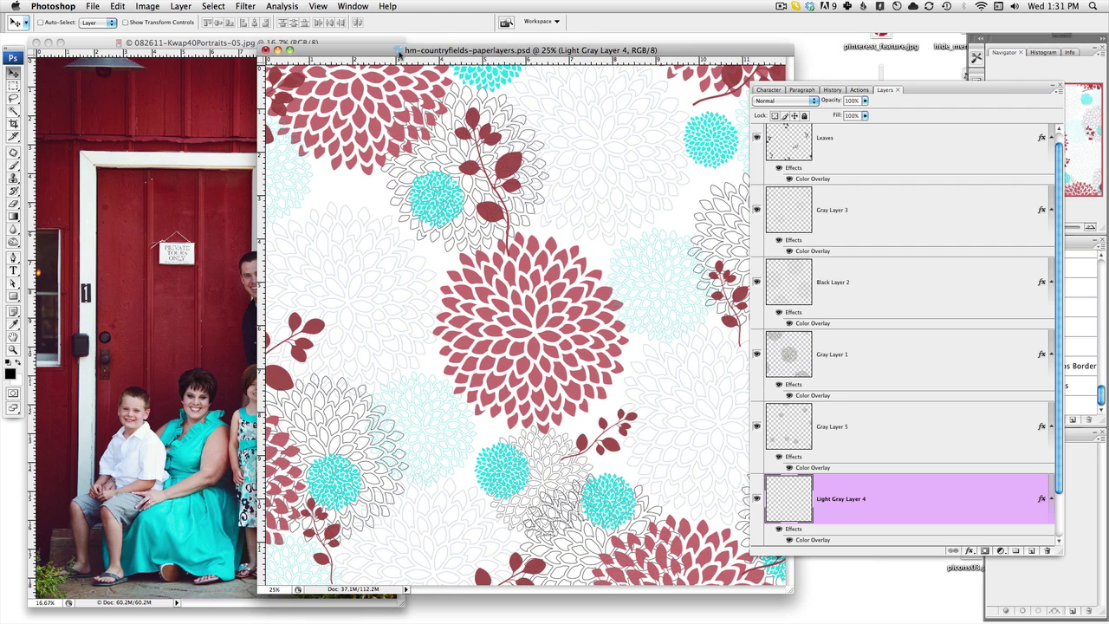